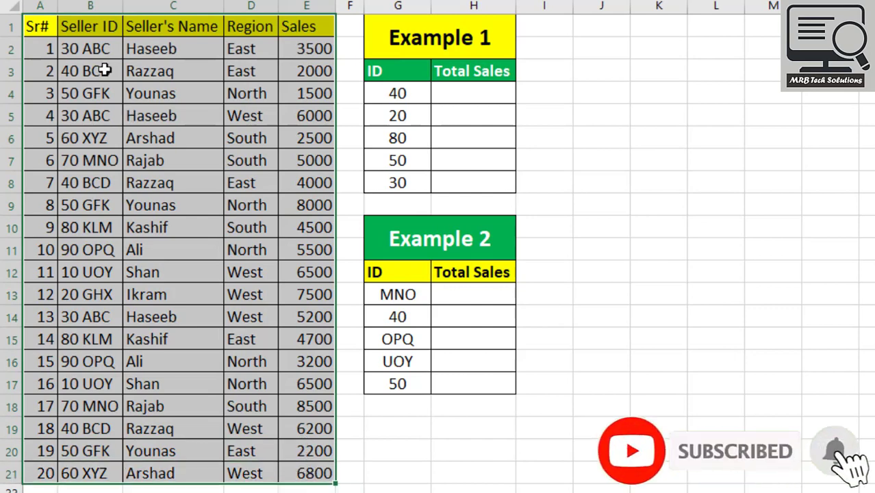
Examine the sales table's headers and Seller ID column, and compare them with the partial IDs listed in the Example 1 and Example 2 tables.
click(89, 26)
click(166, 26)
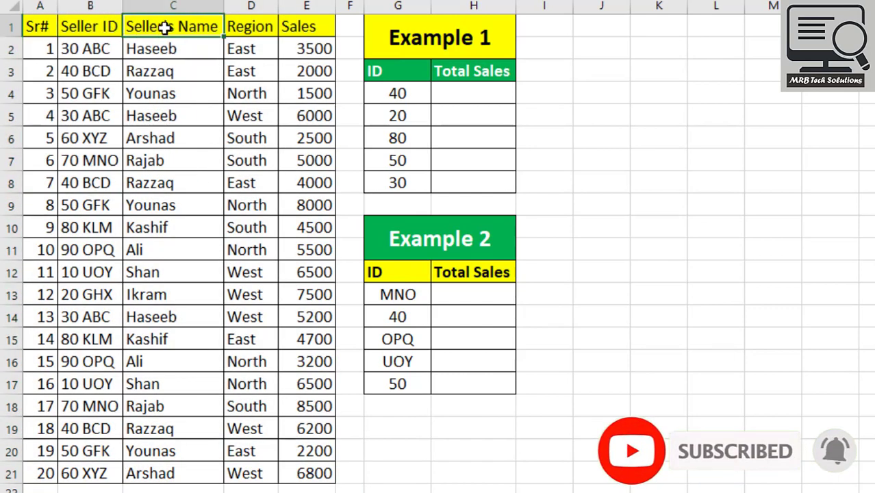
click(243, 26)
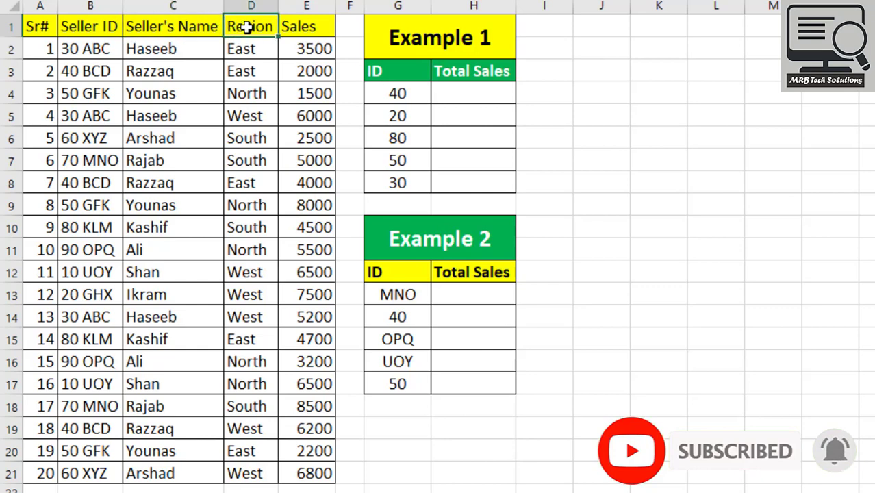
click(290, 28)
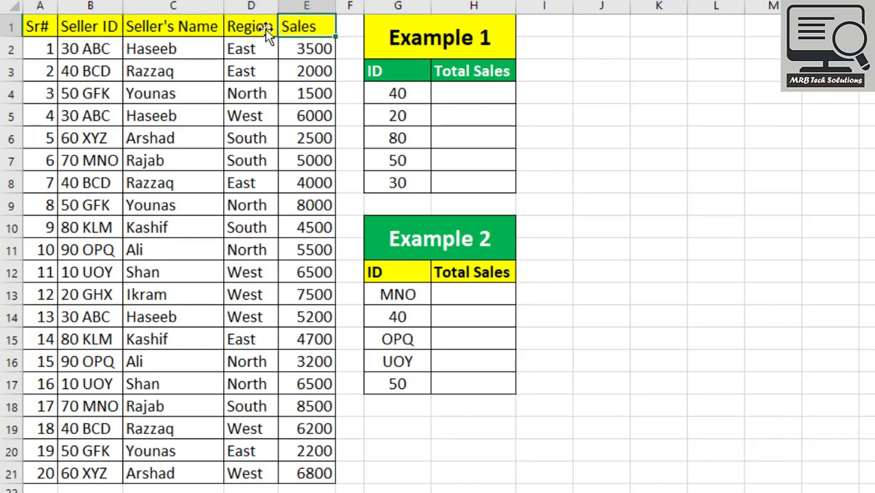
drag(104, 45, 94, 473)
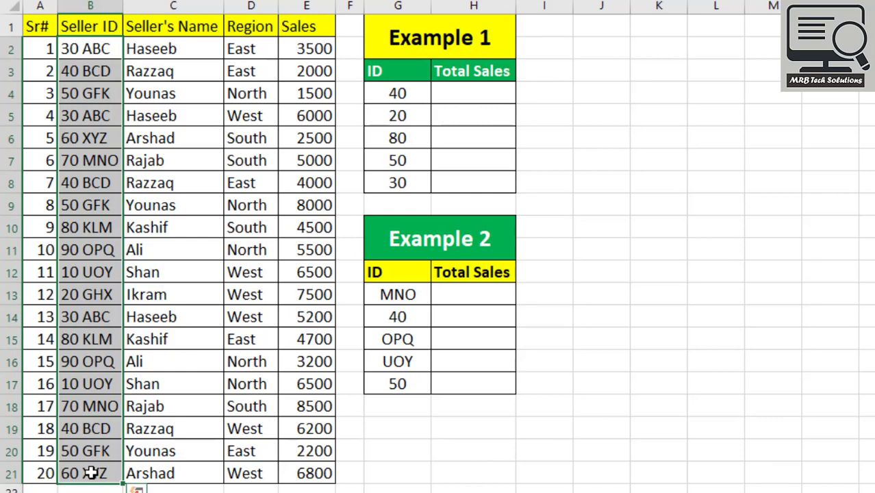
click(420, 93)
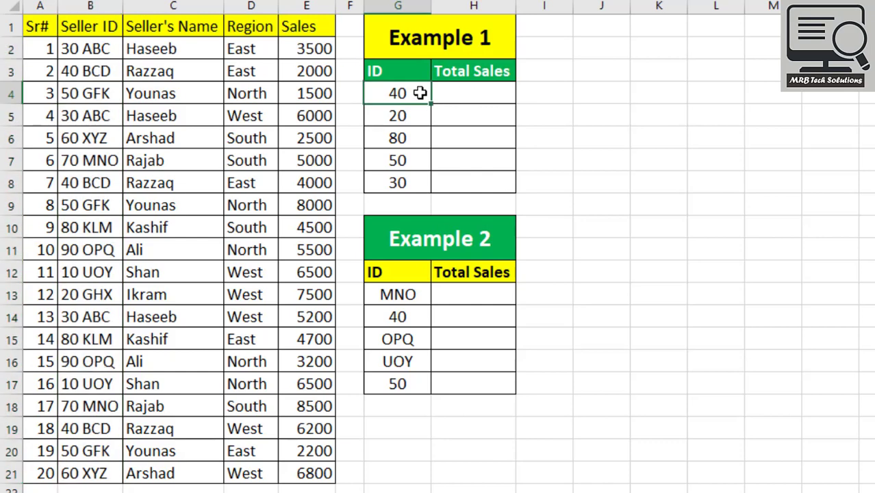
click(401, 242)
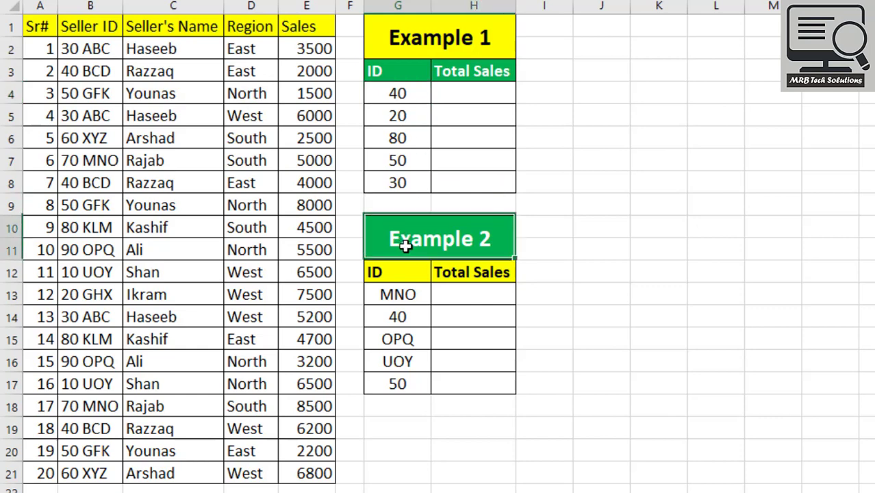
click(413, 295)
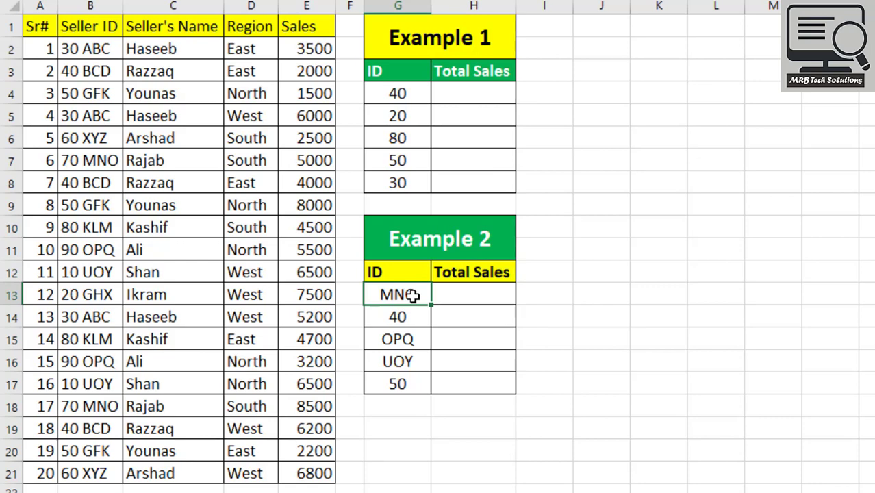
click(419, 97)
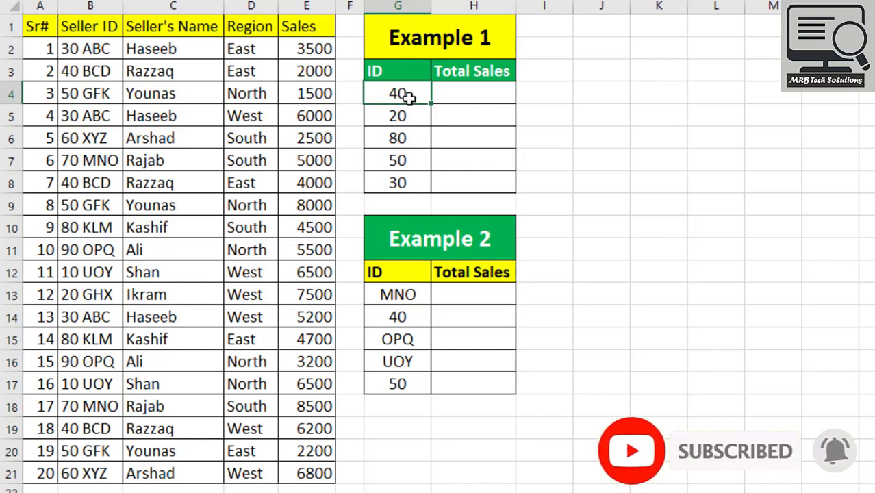
click(152, 76)
click(402, 95)
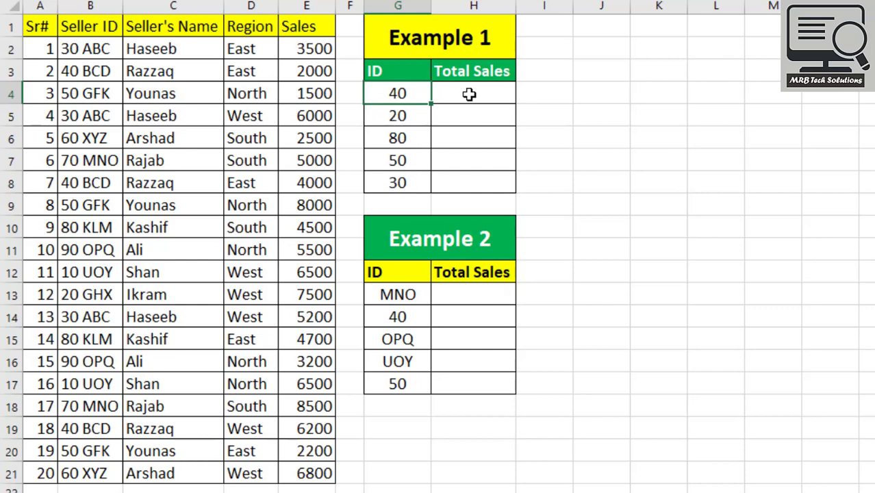
click(173, 72)
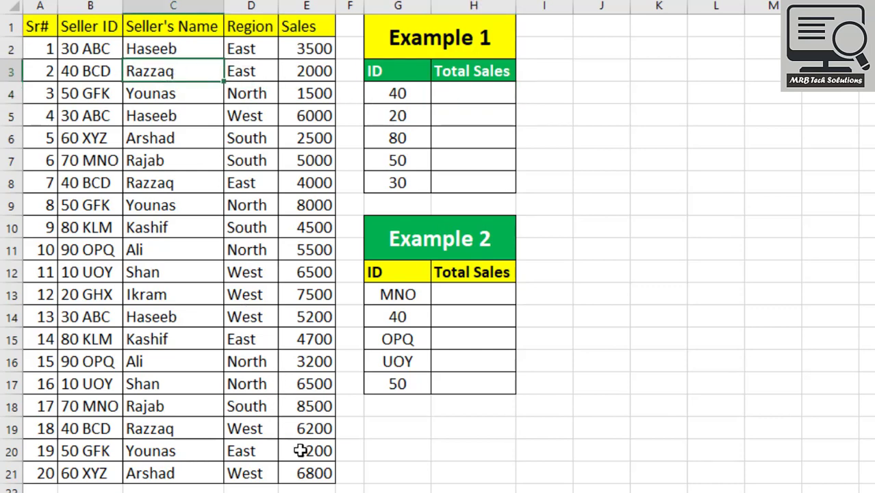
click(488, 94)
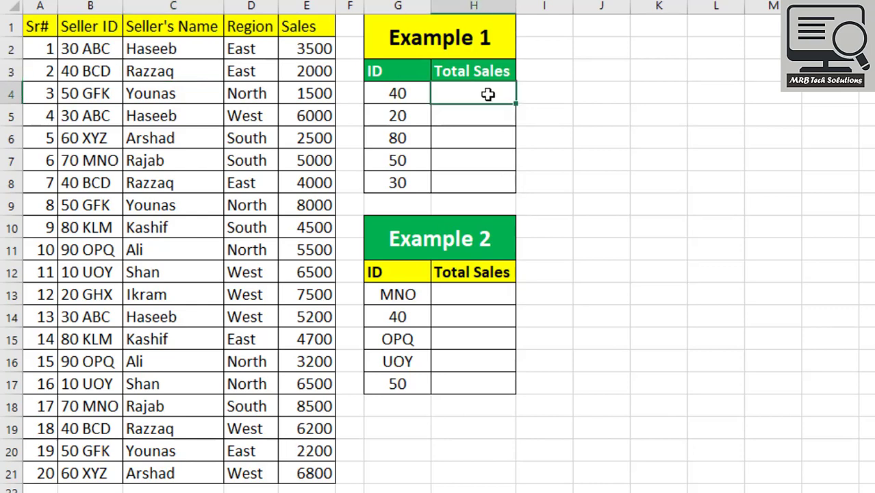
click(406, 295)
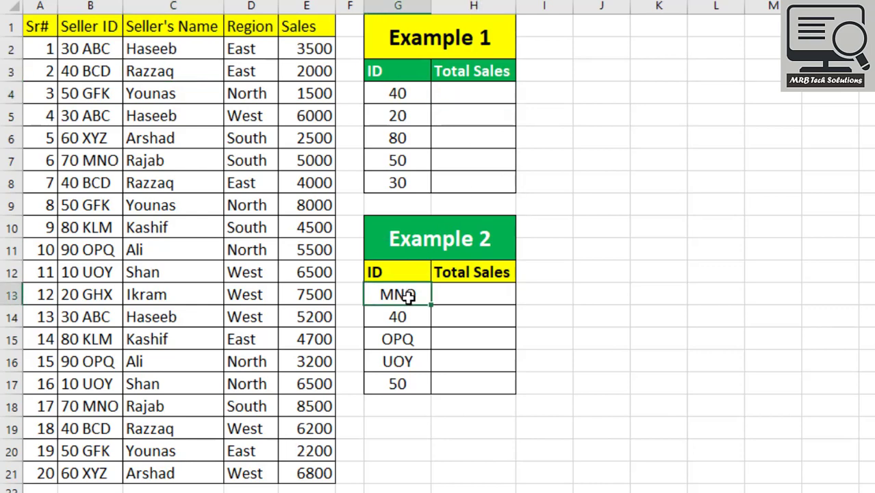
Start a SUMIFS formula in H4 with $E$2:$E$21 as the sum range and $B$2:$B$21 as the criteria range.
click(471, 97)
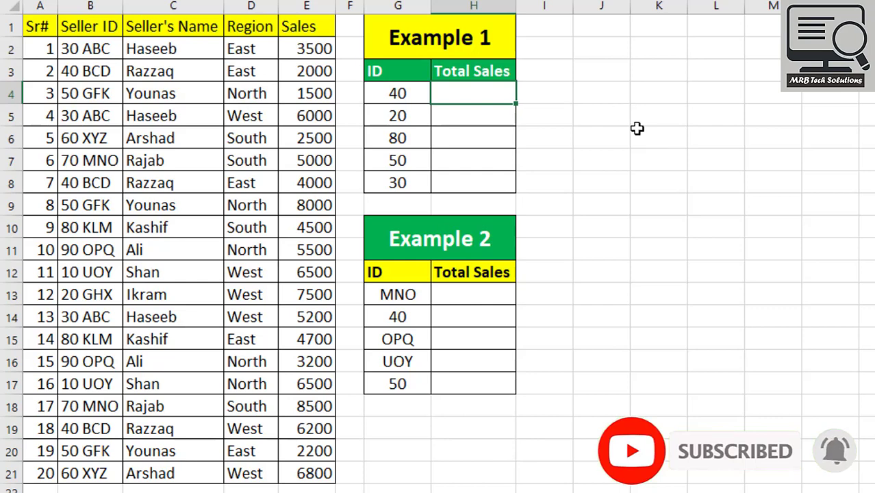
text(sumi)
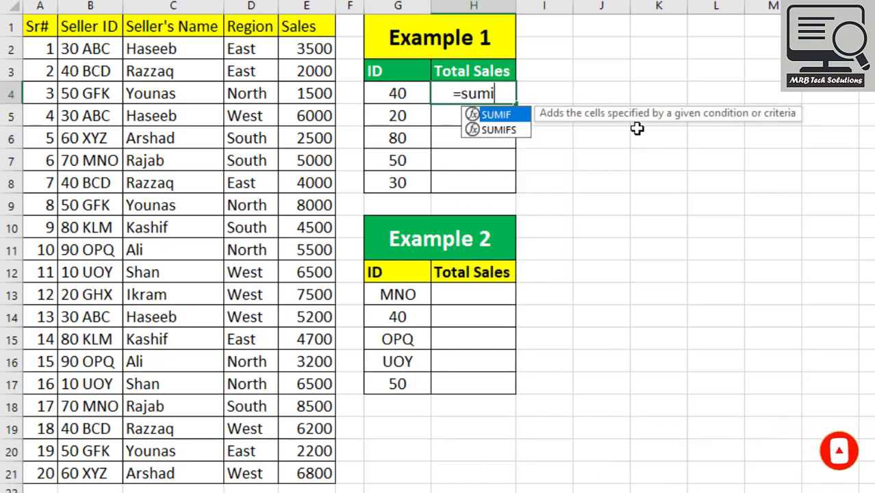
text(fs()
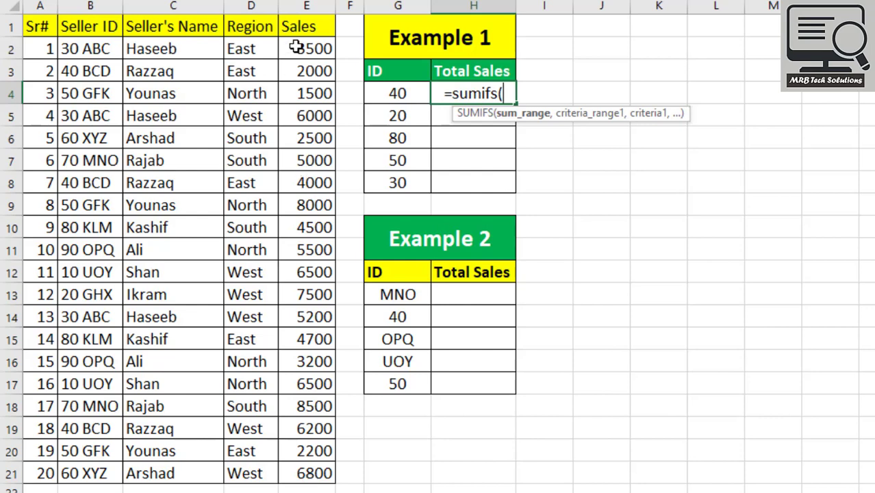
drag(296, 47, 300, 469)
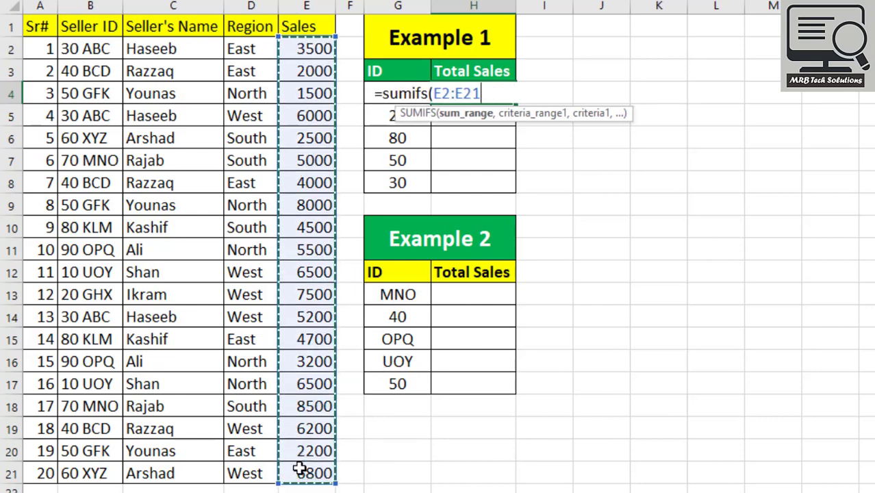
key(F4)
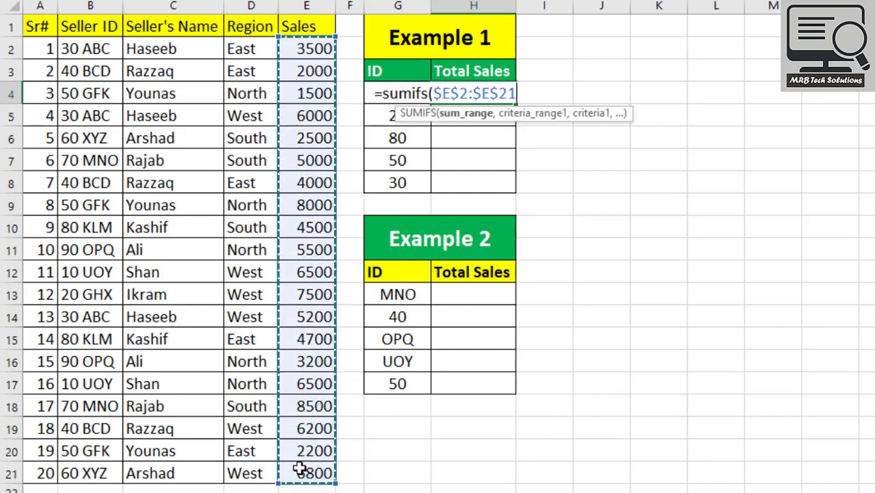
text(,)
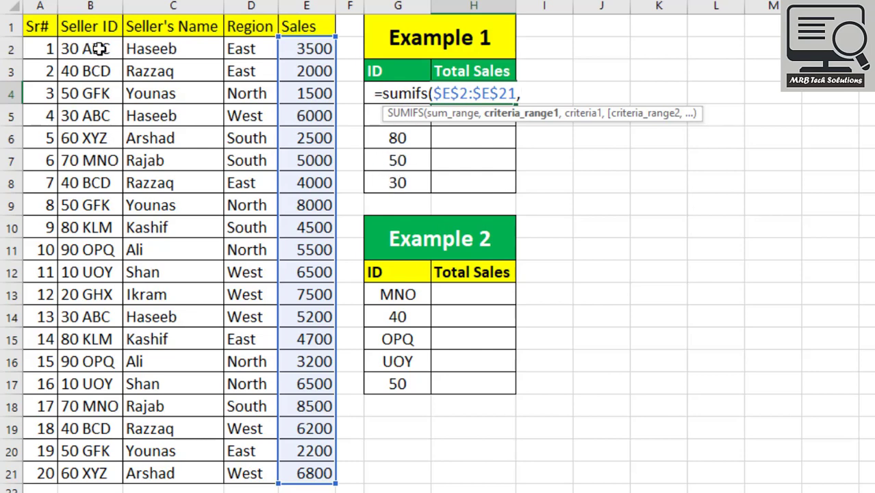
drag(98, 48, 102, 463)
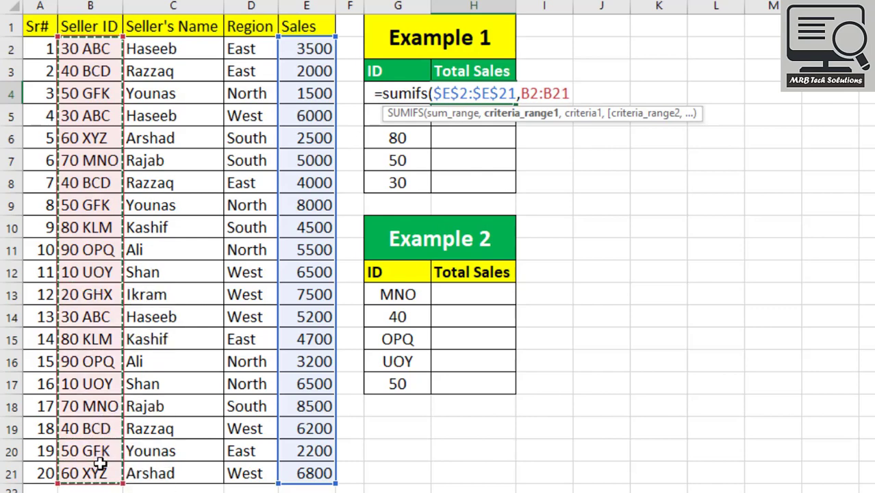
key(F4)
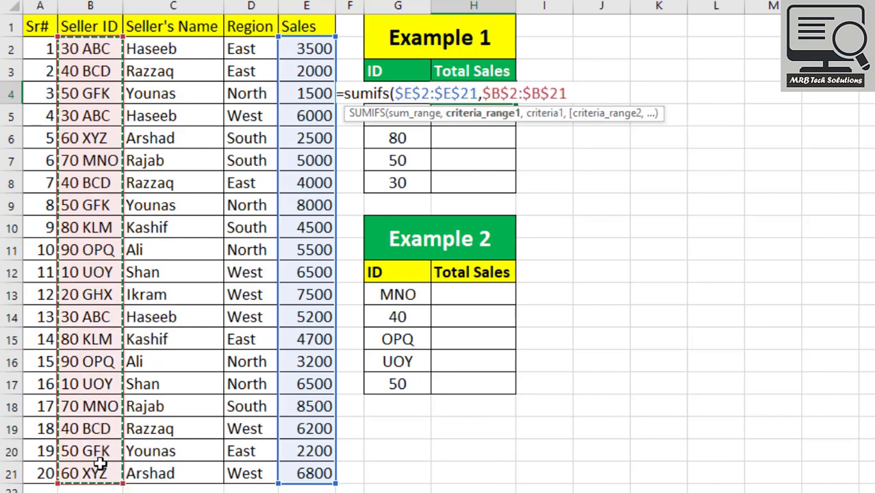
text(,)
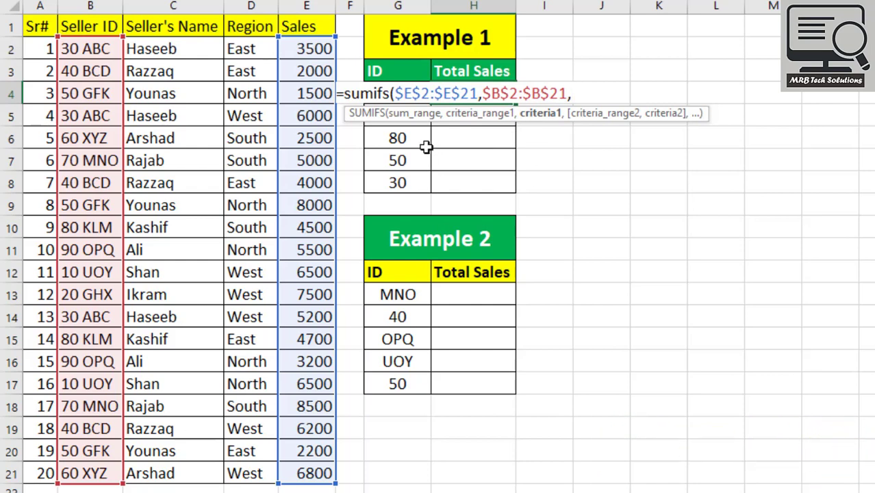
Complete the H4 formula with the wildcard criterion G4&"*" and fill it down to H8.
click(378, 140)
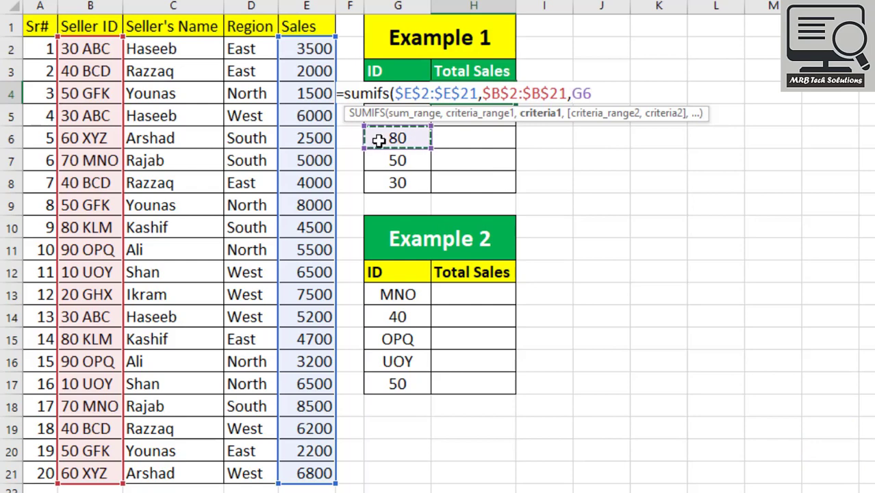
key(Up)
key(Up)
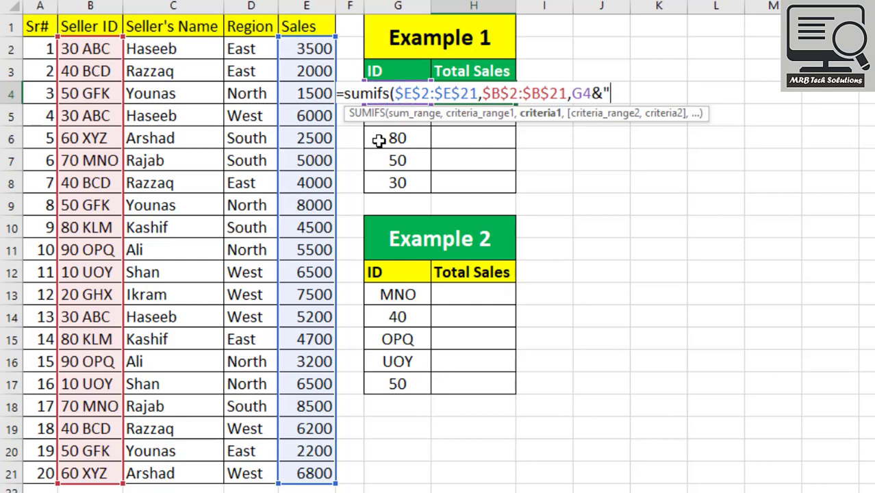
text(*)
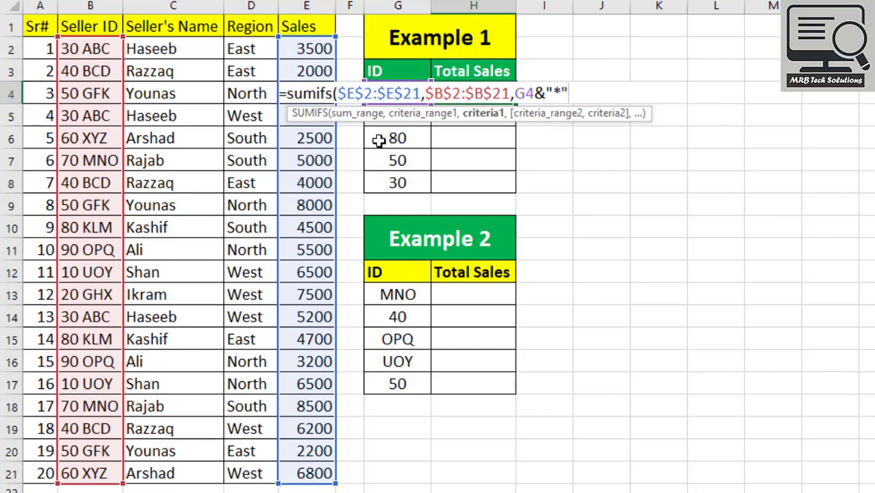
text("))
key(Return)
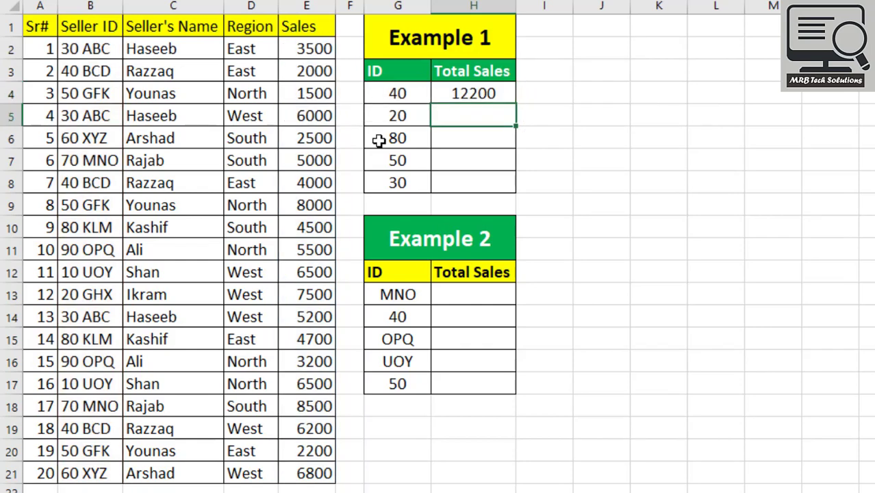
click(506, 94)
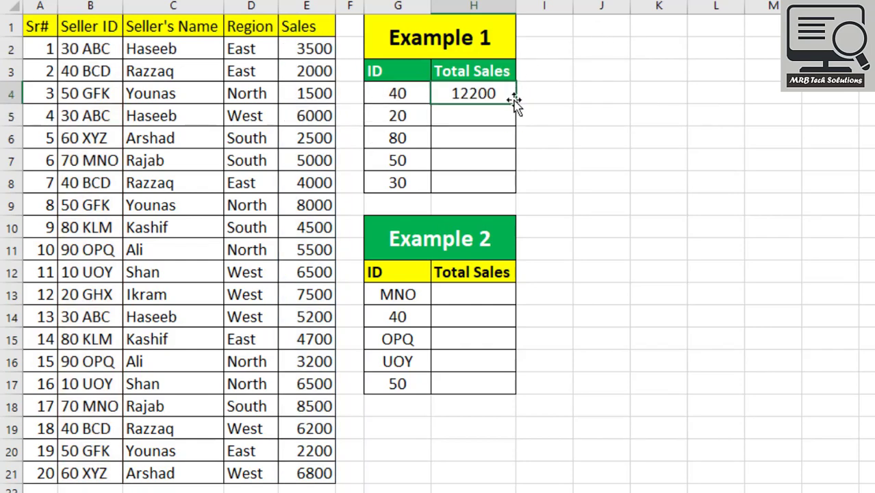
drag(515, 102, 511, 186)
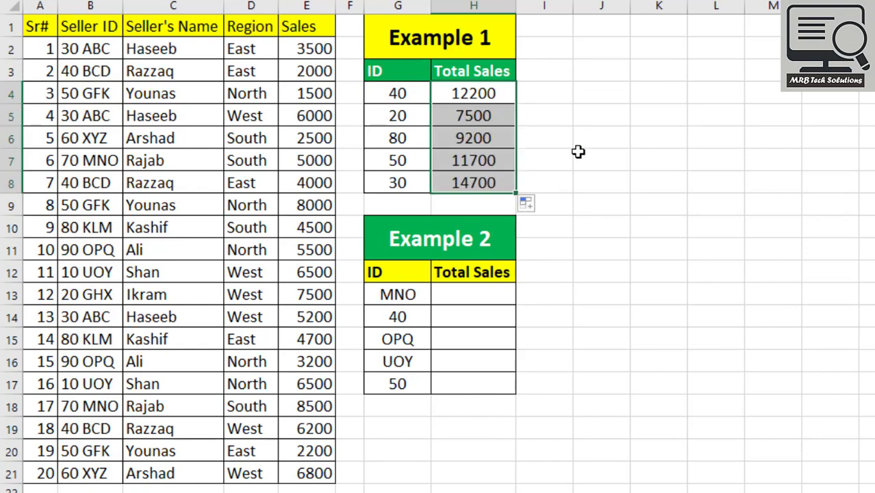
Check the Example 1 total for ID 40 against the sales in E3, E8 and E19, and review the IDs in G4:G8.
click(400, 94)
click(156, 74)
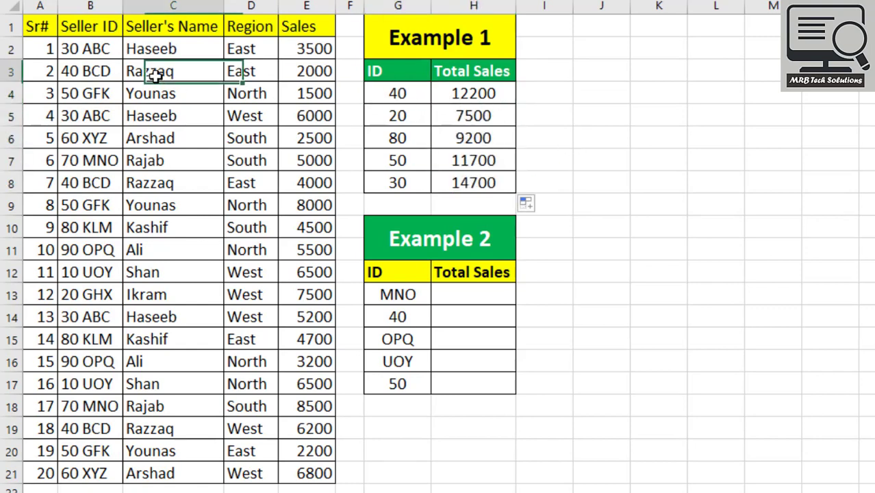
click(475, 98)
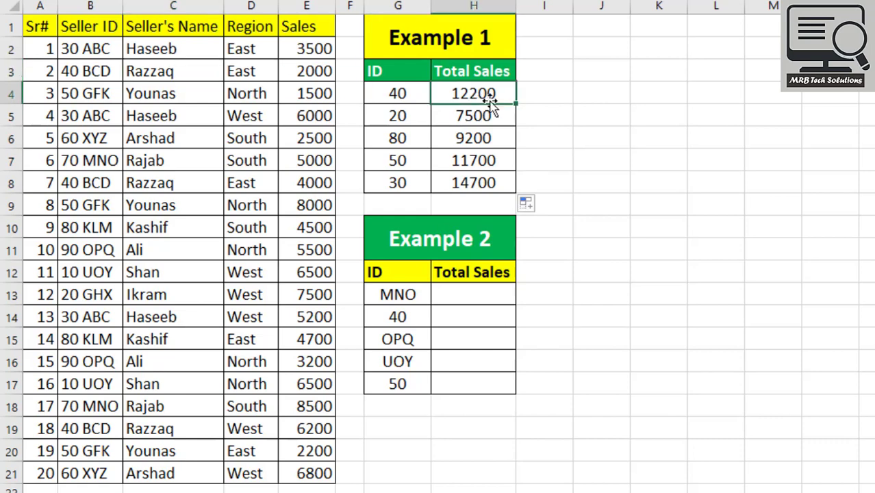
click(172, 76)
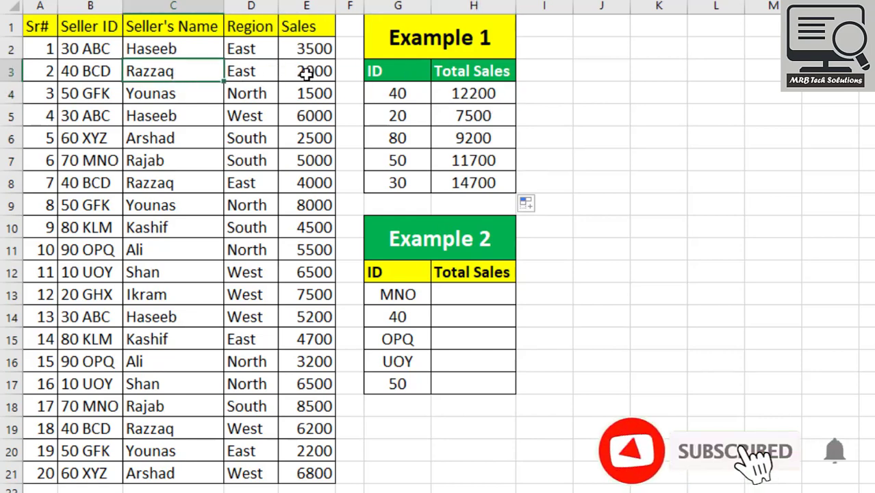
click(314, 71)
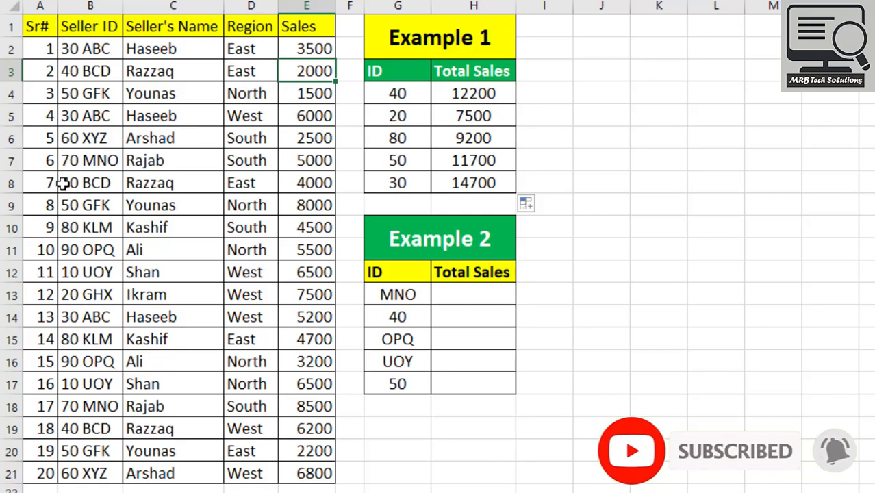
ctrl+click(301, 187)
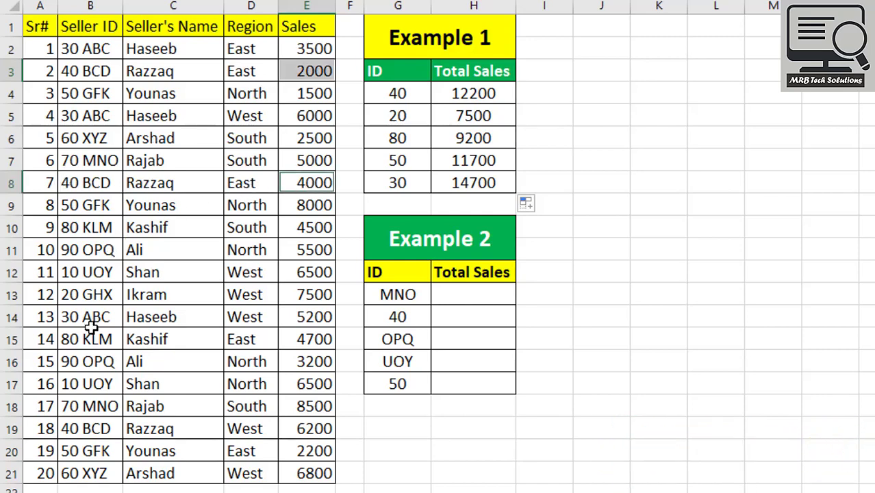
ctrl+click(302, 429)
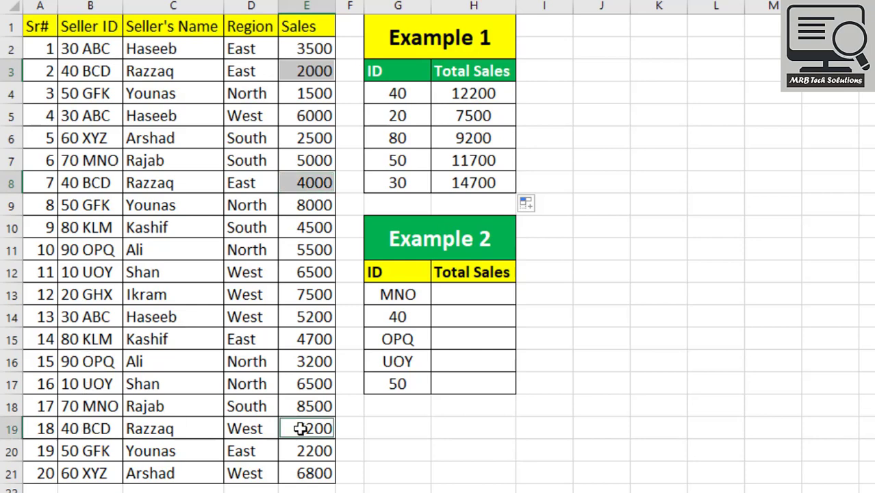
click(415, 94)
click(412, 115)
click(410, 138)
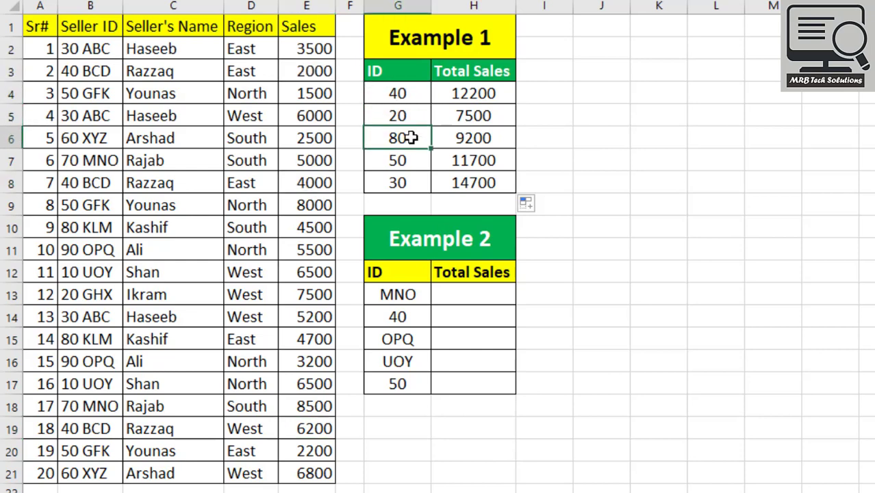
click(413, 160)
click(414, 181)
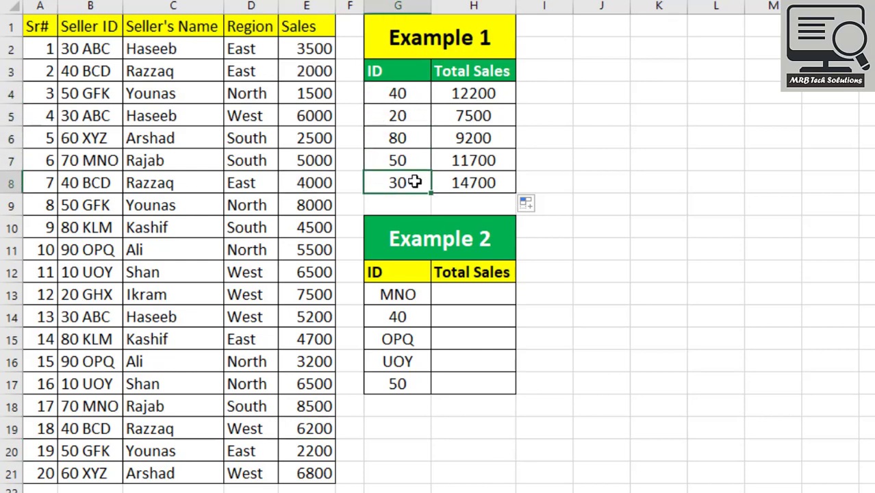
Start a SUMIFS formula in H13 with the absolute sum range $E$2:$E$21.
drag(482, 91, 476, 179)
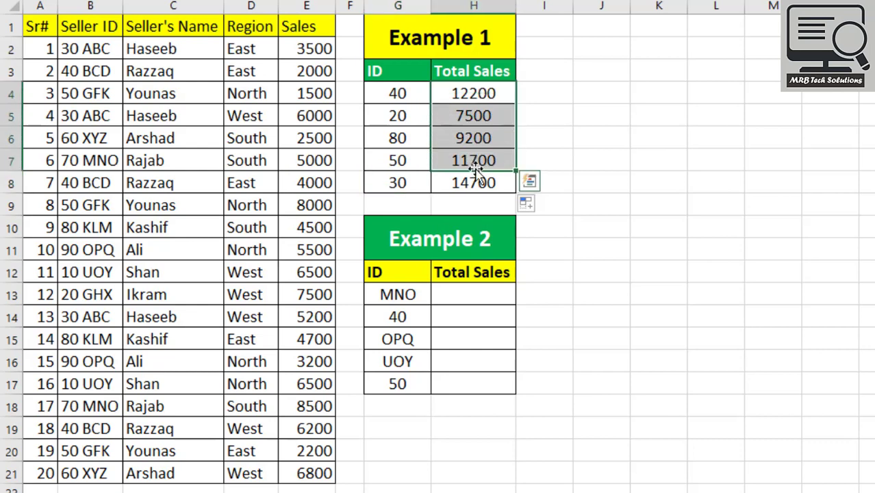
click(482, 293)
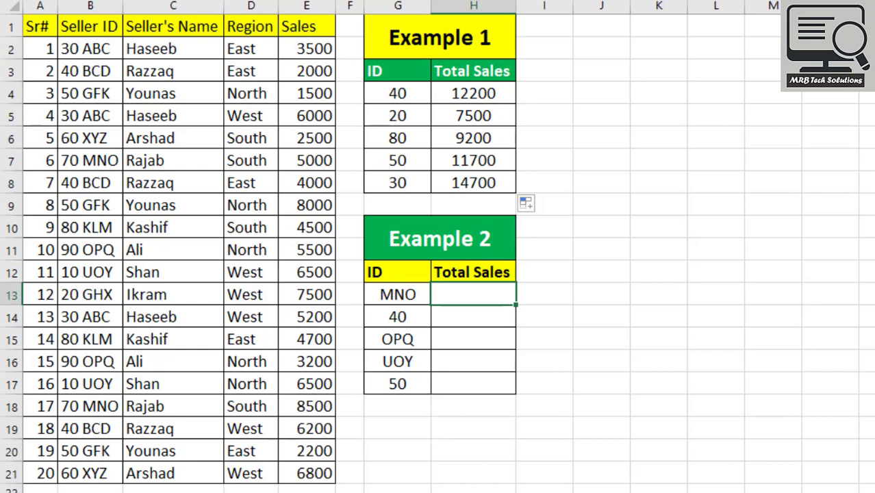
text(=sumi)
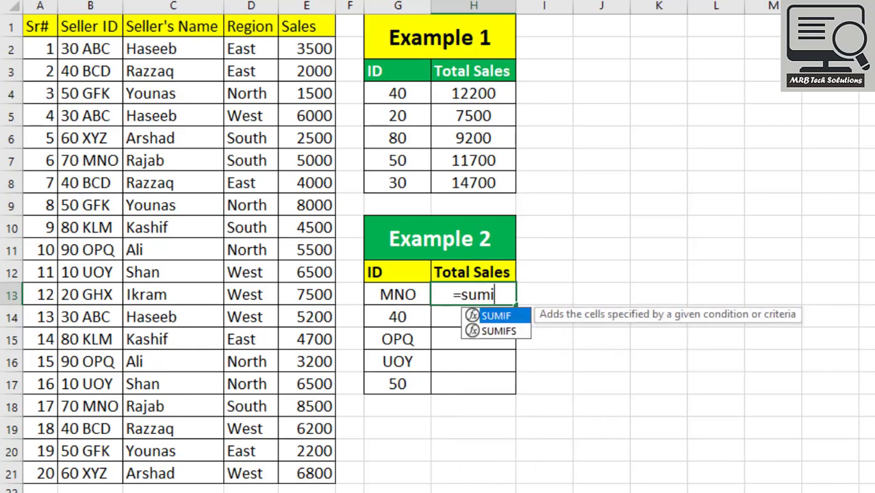
text(fs)
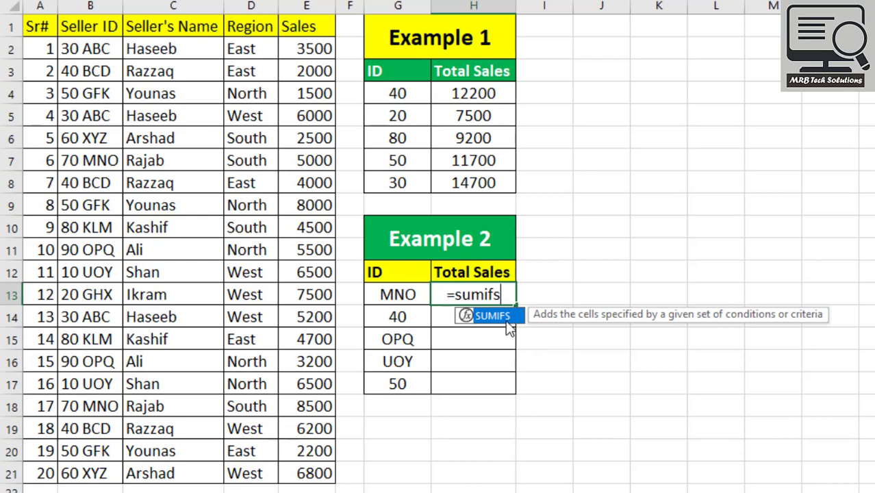
double_click(506, 319)
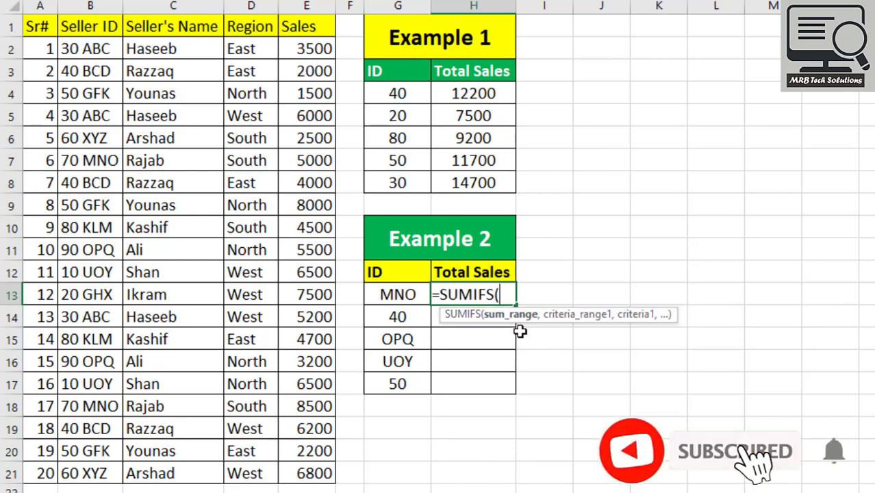
drag(305, 48, 306, 473)
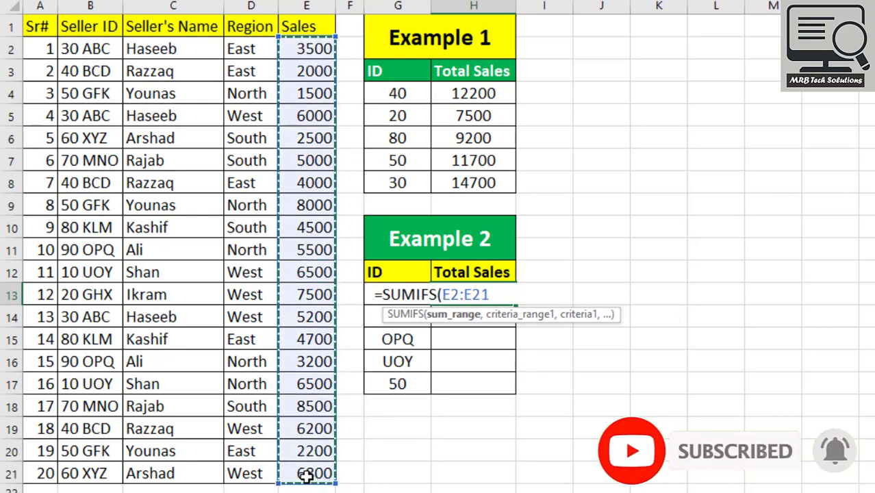
key(F4)
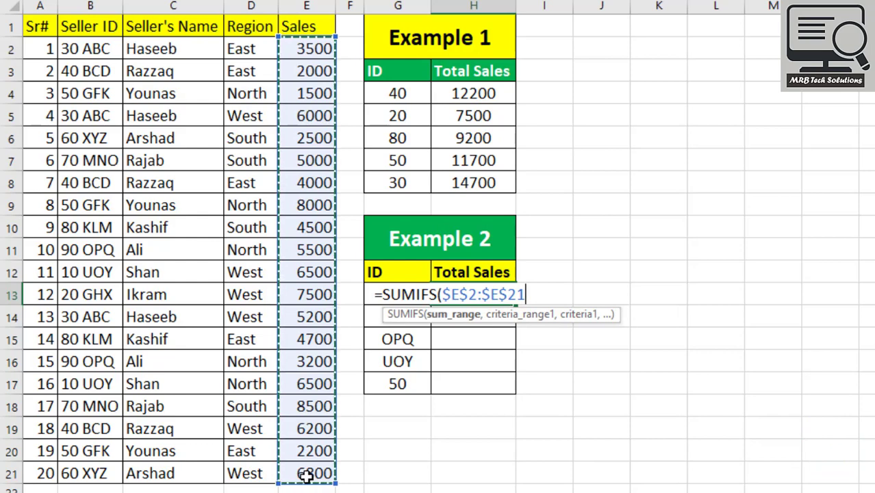
text(,)
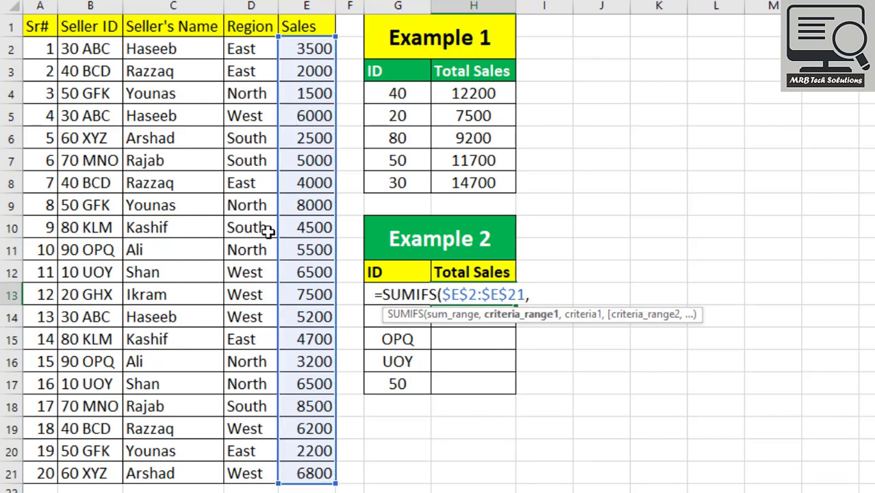
Add $B$2:$B$21 as the absolute criteria range and reference G13 as the criterion in the H13 formula.
drag(74, 49, 98, 477)
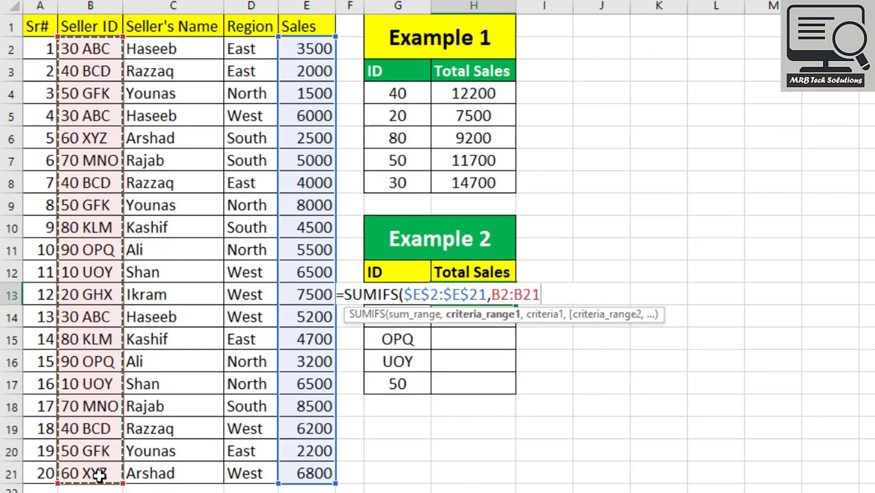
key(F4)
text(,)
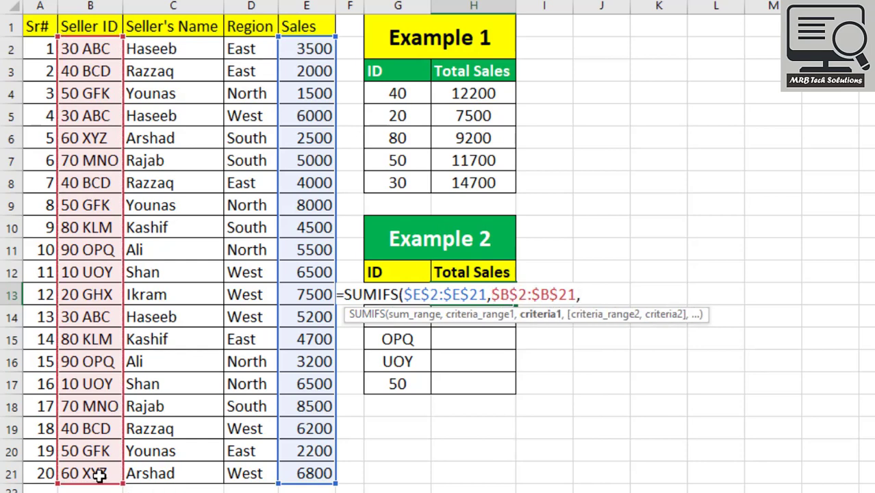
click(384, 344)
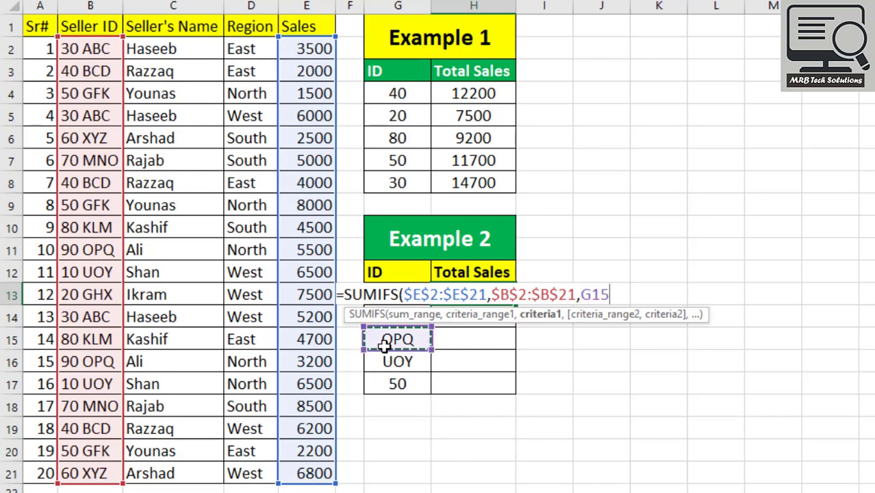
key(Up)
key(Up)
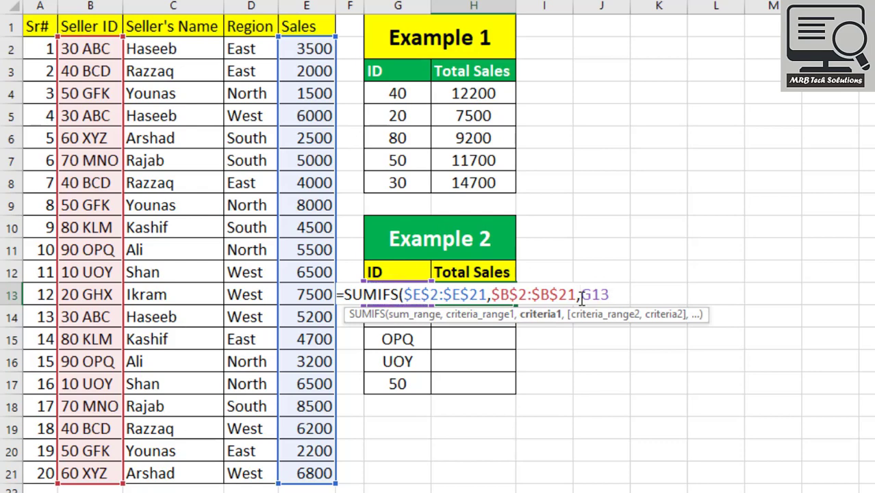
Surround the G13 criterion with wildcards as "*"&G13&"*" and complete the SUMIFS formula in H13.
text(")
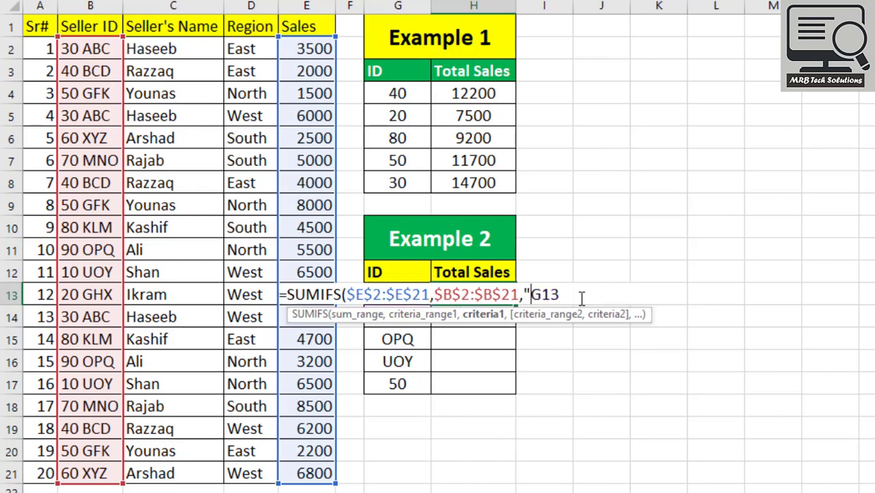
text(*")
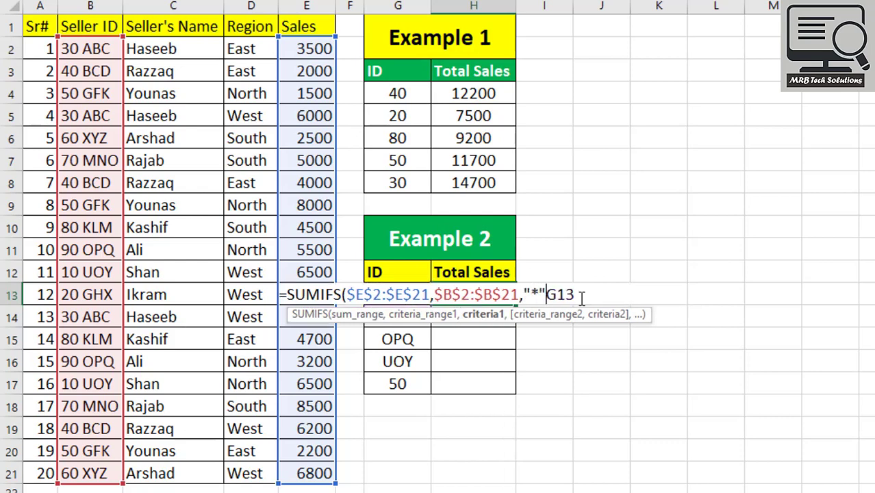
text(&)
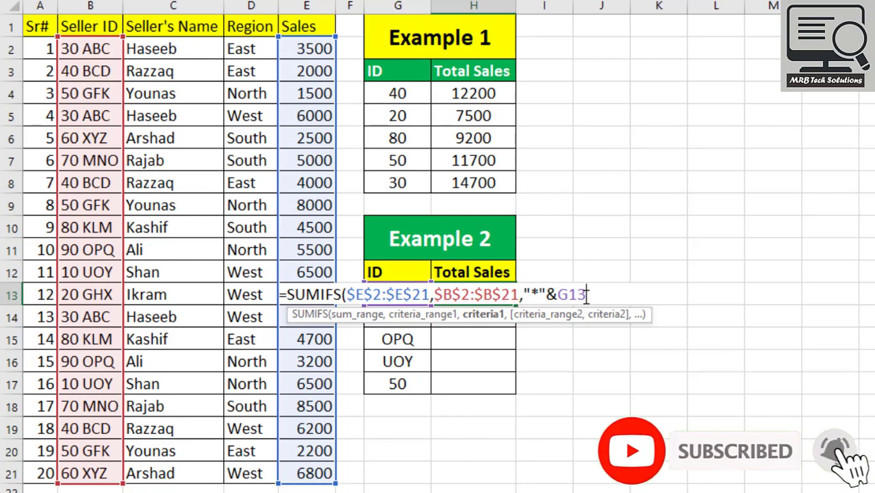
text(&)
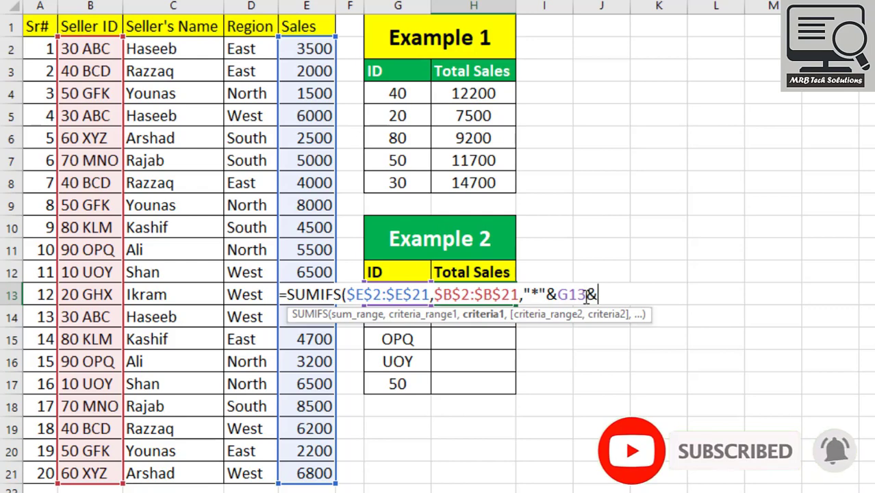
text("*)
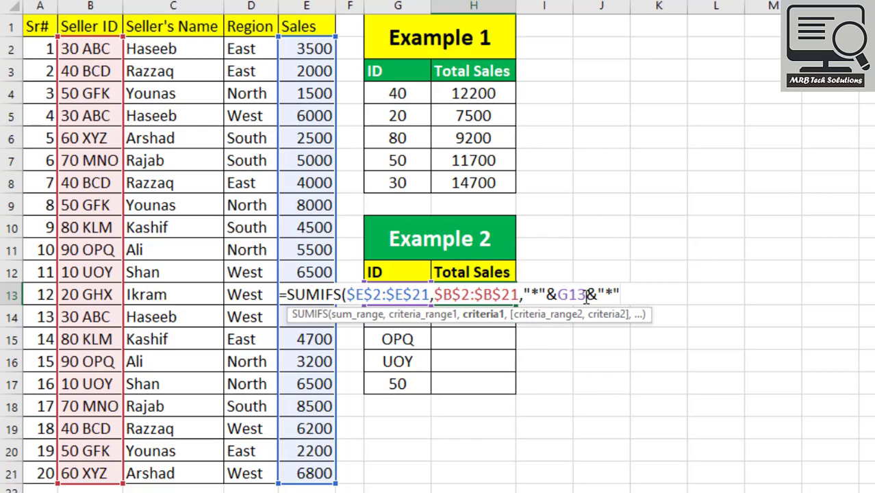
text( "))
key(Return)
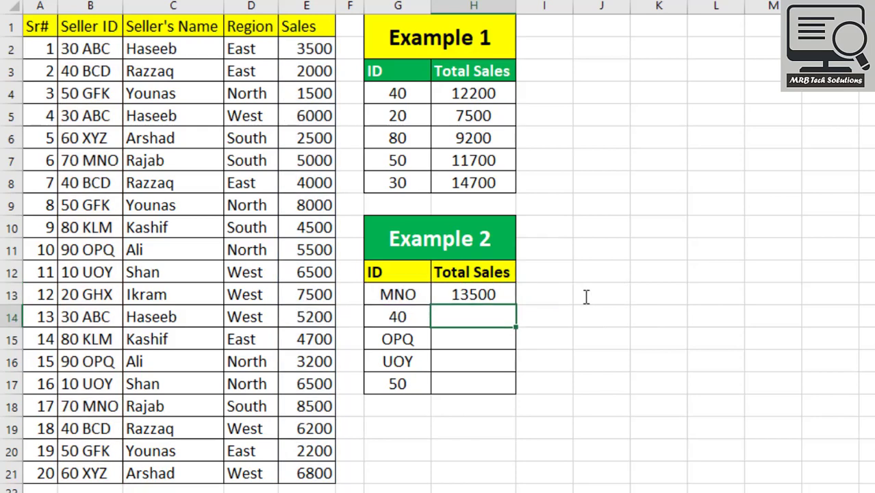
Fill the H13 formula down to H17 for the remaining Example 2 IDs.
click(487, 294)
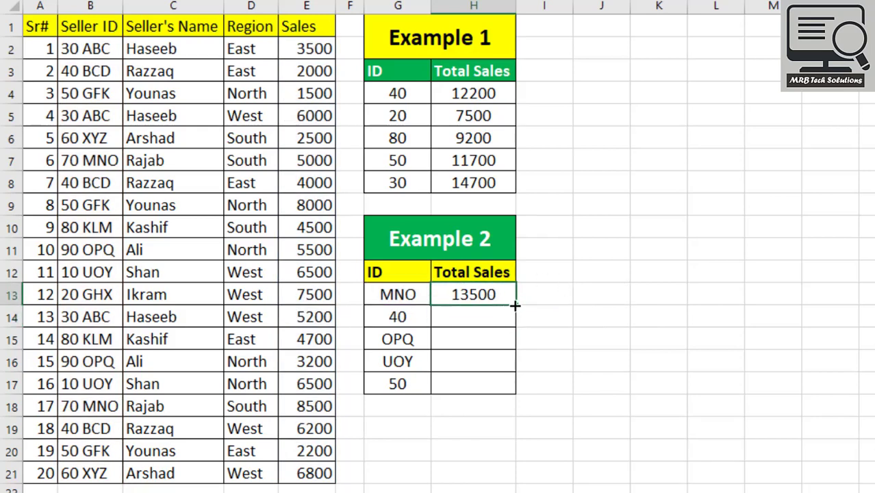
drag(516, 305, 510, 390)
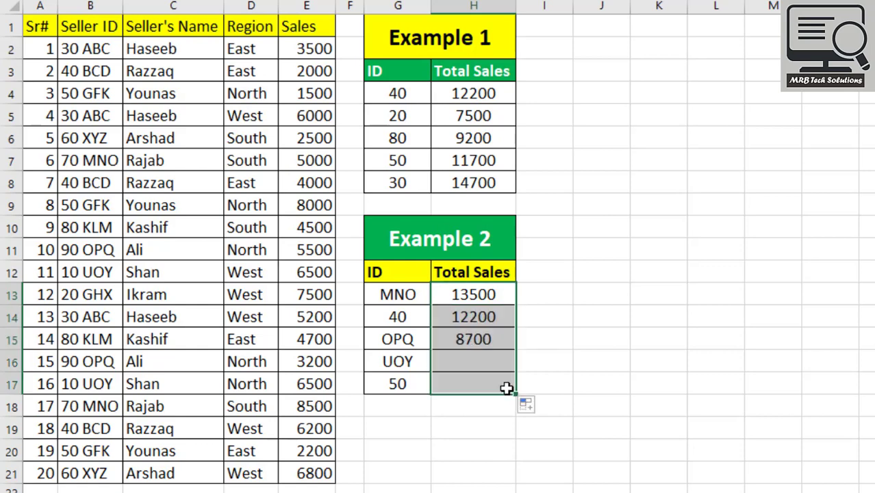
click(409, 330)
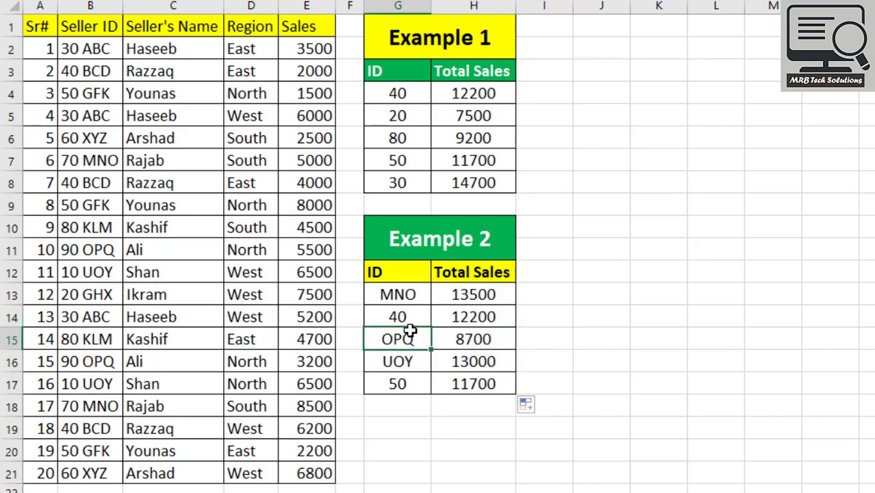